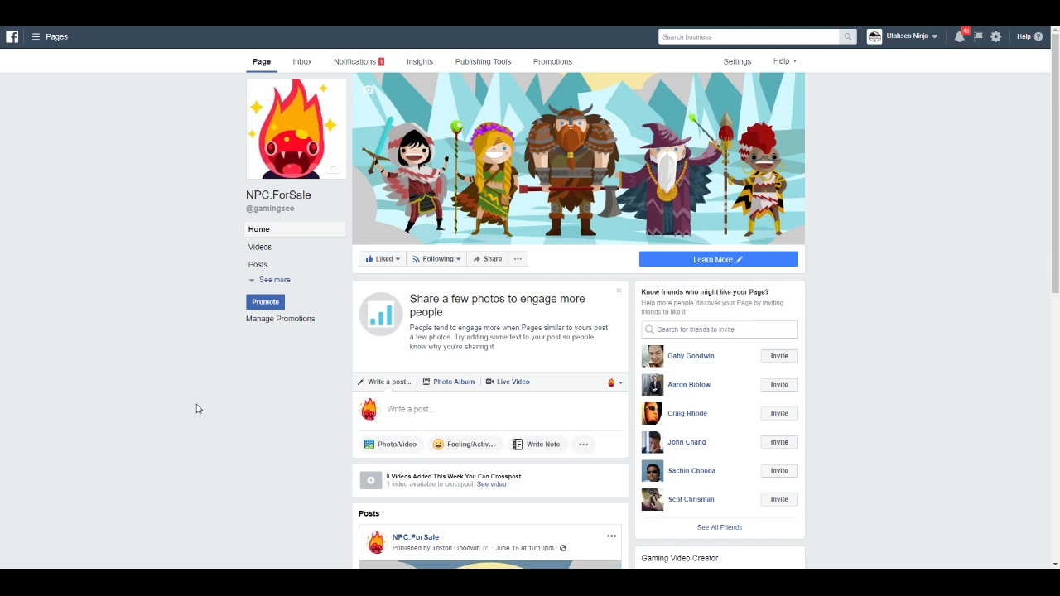
Open the Page's Messenger Platform settings and start setting up the Customer Chat Plugin.
scroll(198, 411, down, 3)
scroll(197, 413, up, 3)
click(737, 63)
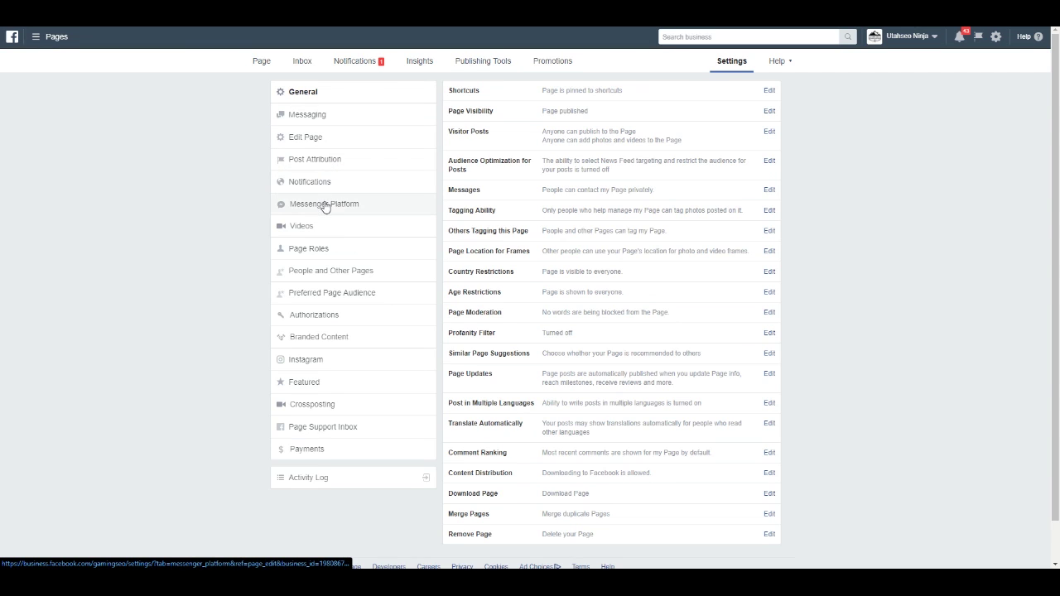
click(326, 207)
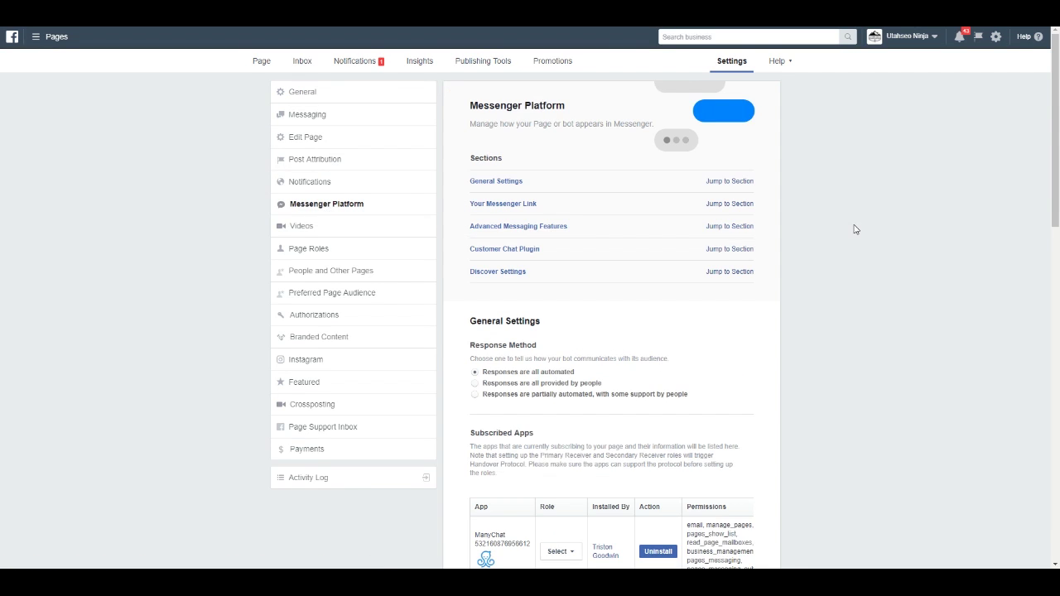
scroll(855, 229, down, 8)
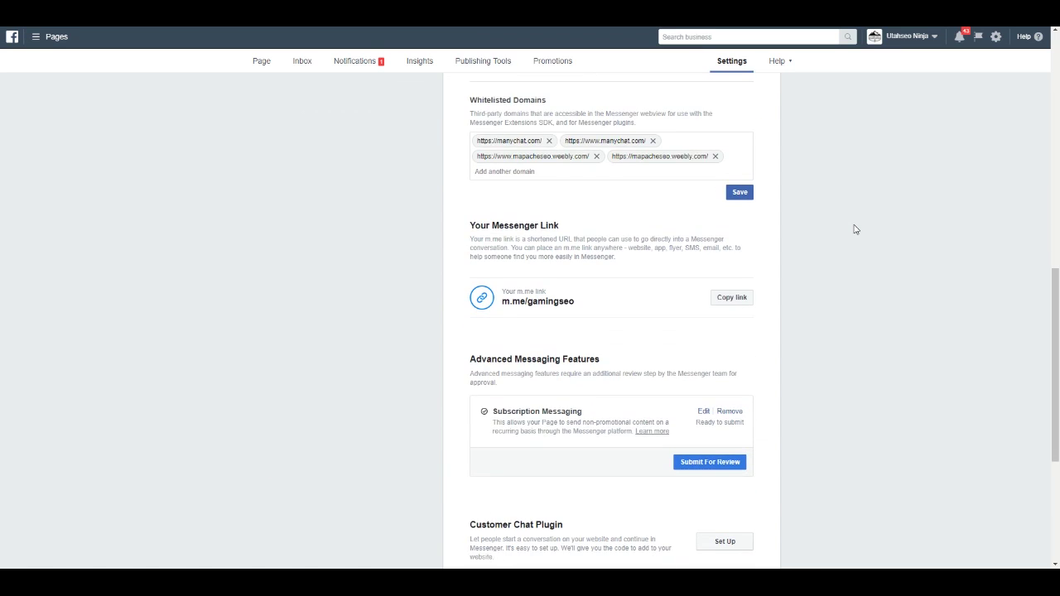
scroll(855, 230, up, 1)
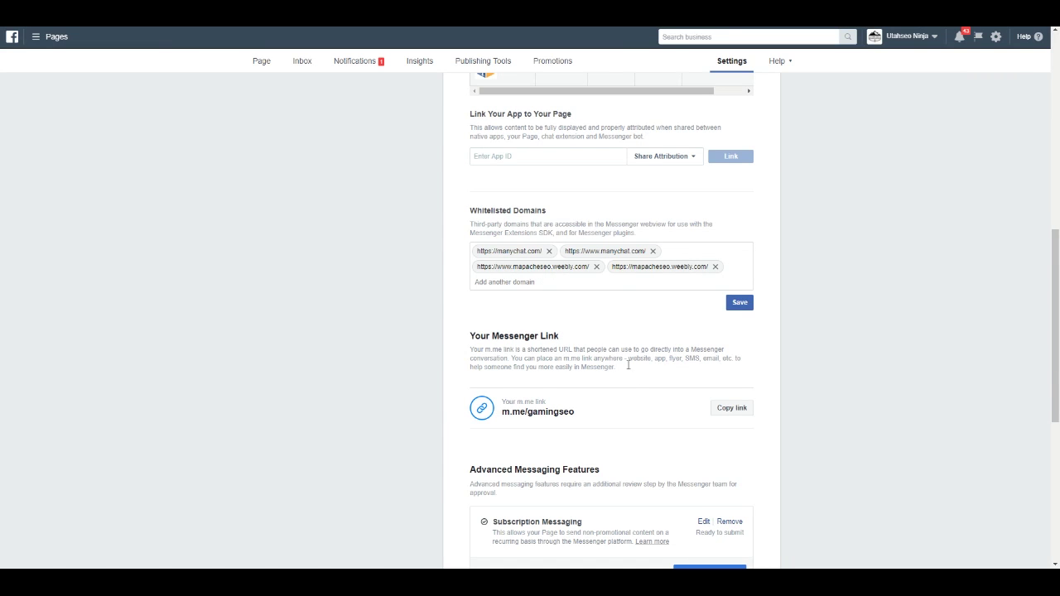
scroll(627, 366, down, 1)
scroll(635, 380, down, 3)
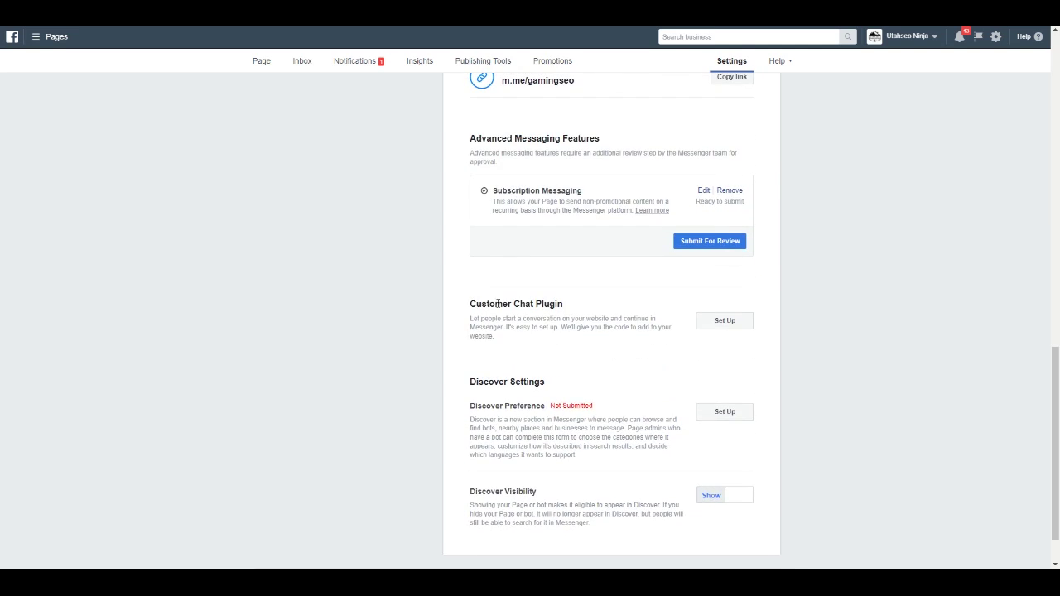
click(735, 325)
click(780, 438)
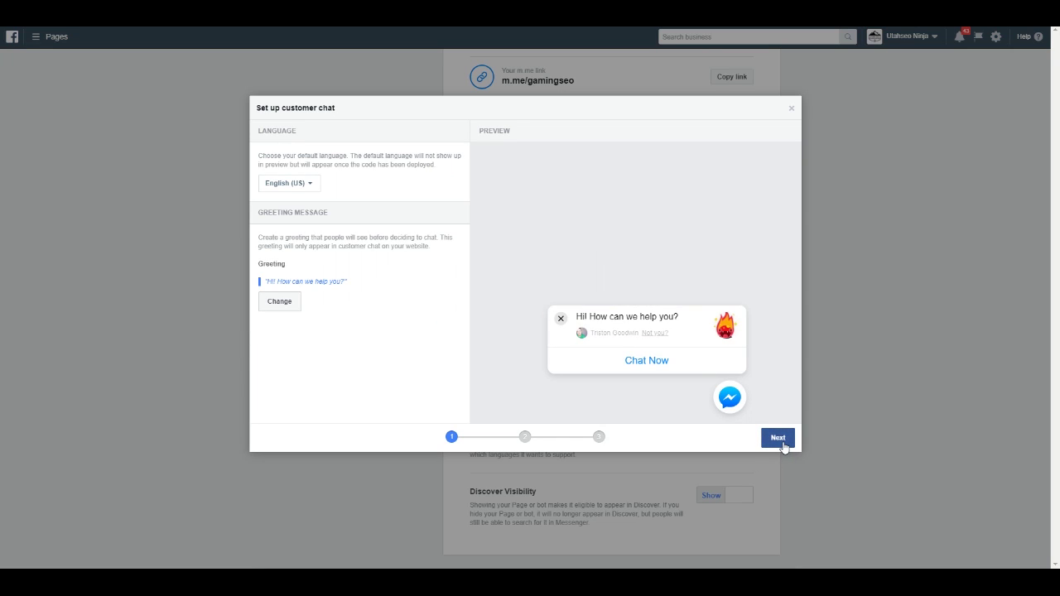
Change the customer chat greeting to "Hi! Click me for free keyword reports!", save it and proceed to the response time settings.
click(287, 294)
triple_click(322, 289)
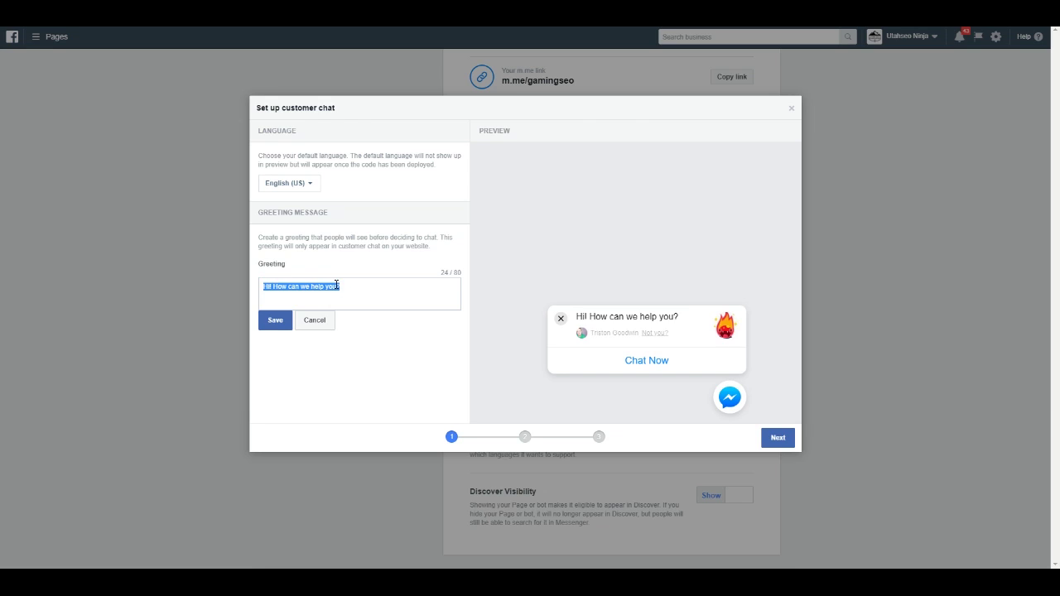
text(Hi! Click)
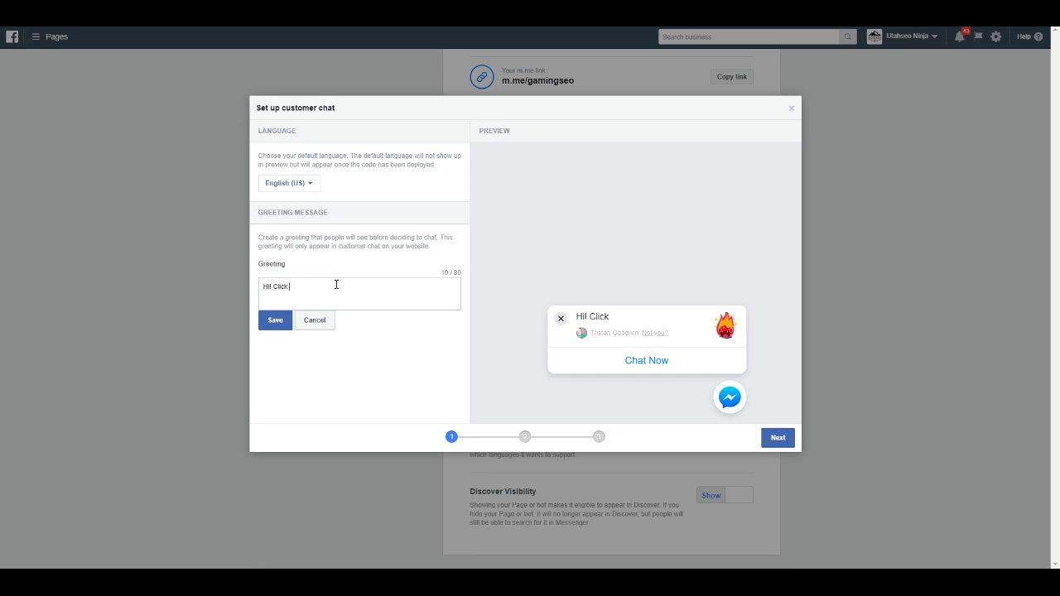
text( me for free keyword reports!)
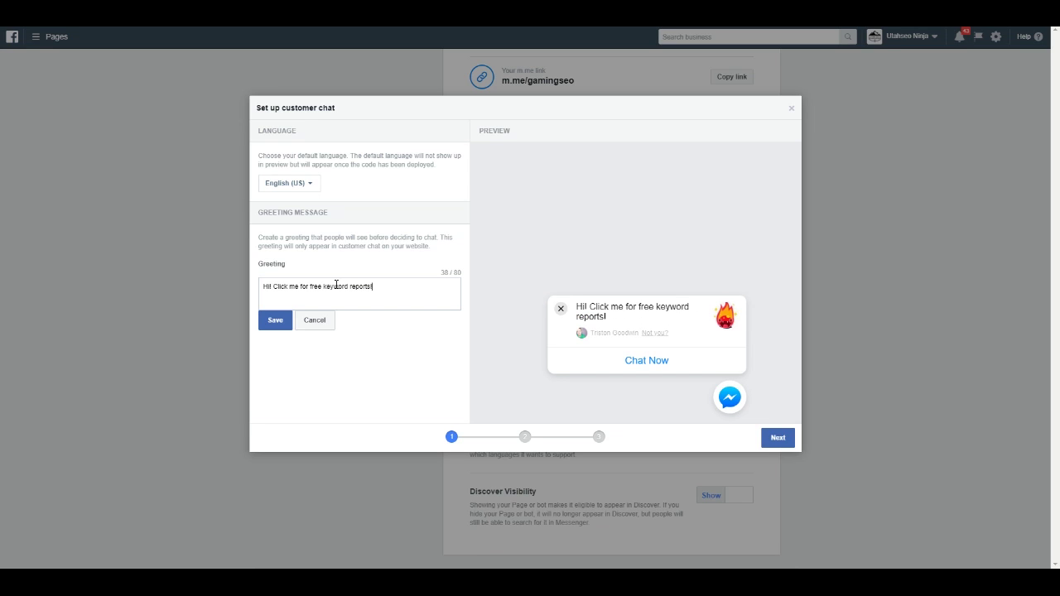
click(303, 184)
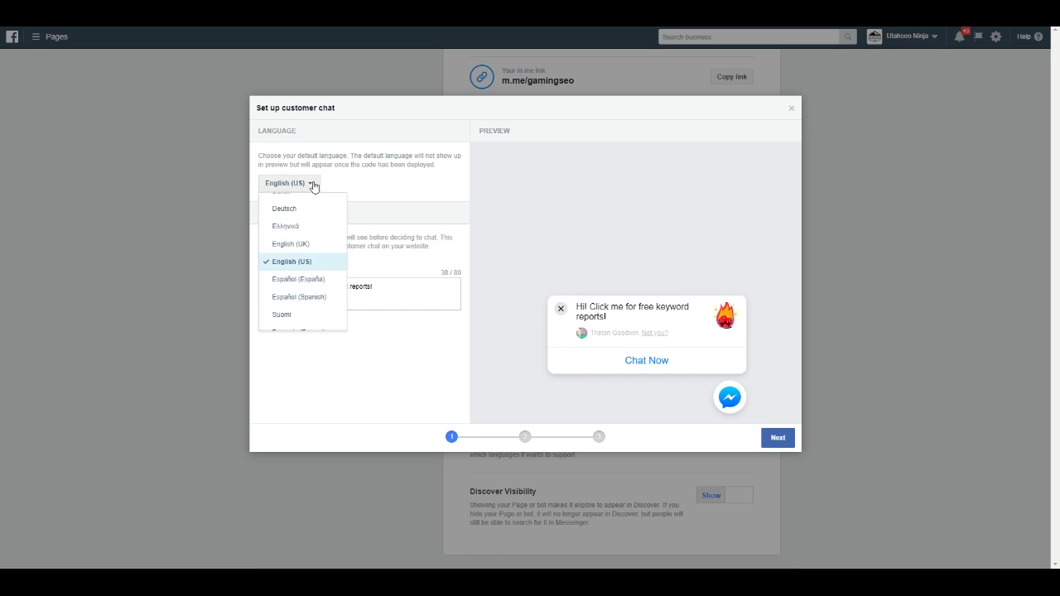
click(373, 256)
click(282, 322)
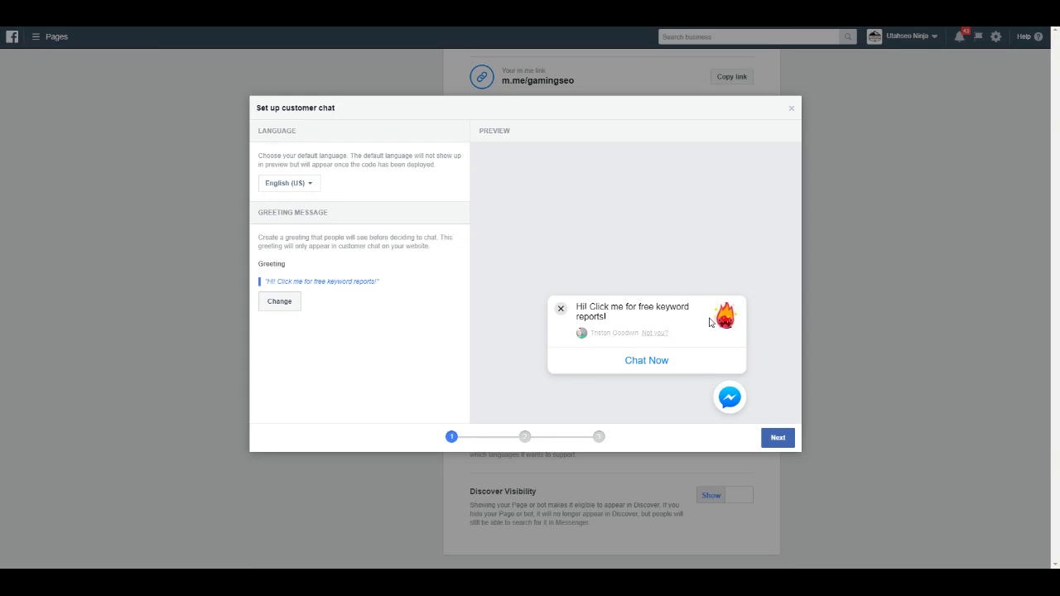
click(775, 439)
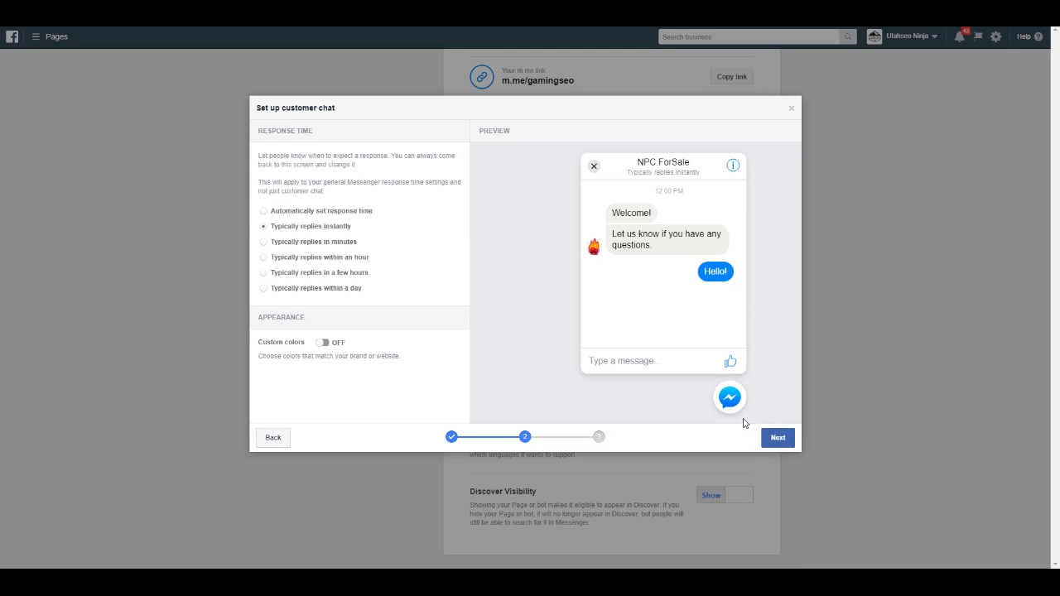
Turn on custom colors for the chat with #44bec7 and proceed to the code snippet stage.
click(325, 342)
click(322, 377)
click(291, 440)
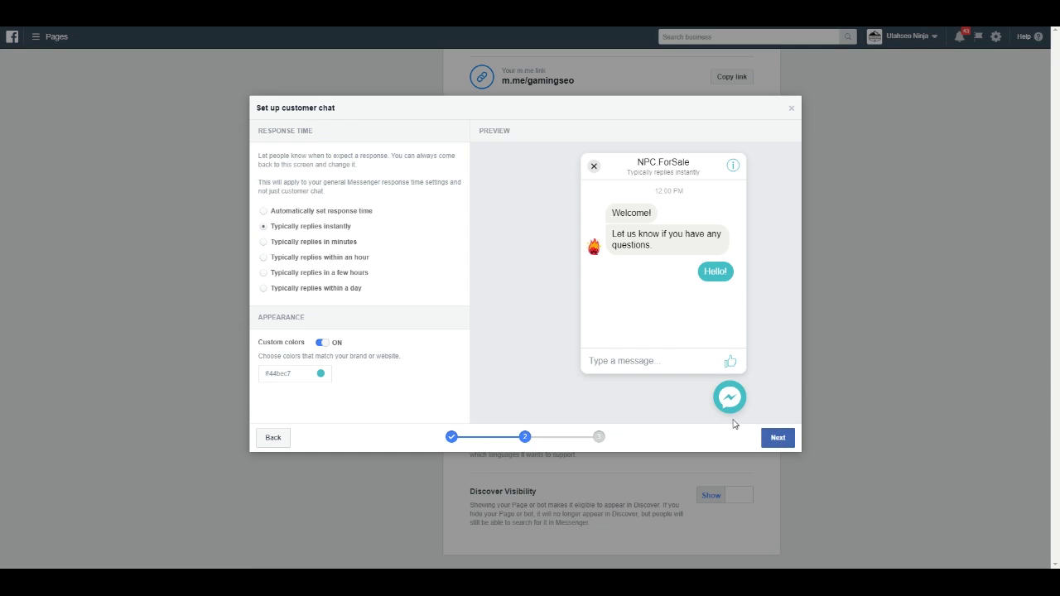
click(777, 439)
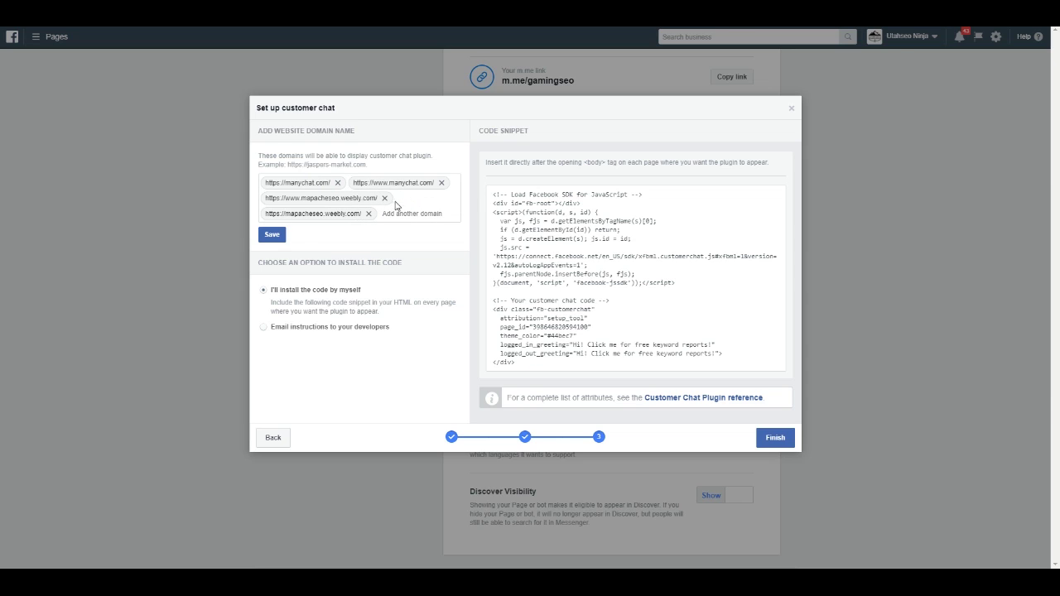
Copy the customer chat code snippet to the clipboard and switch to the Weebly site editor.
mouse_move(578, 263)
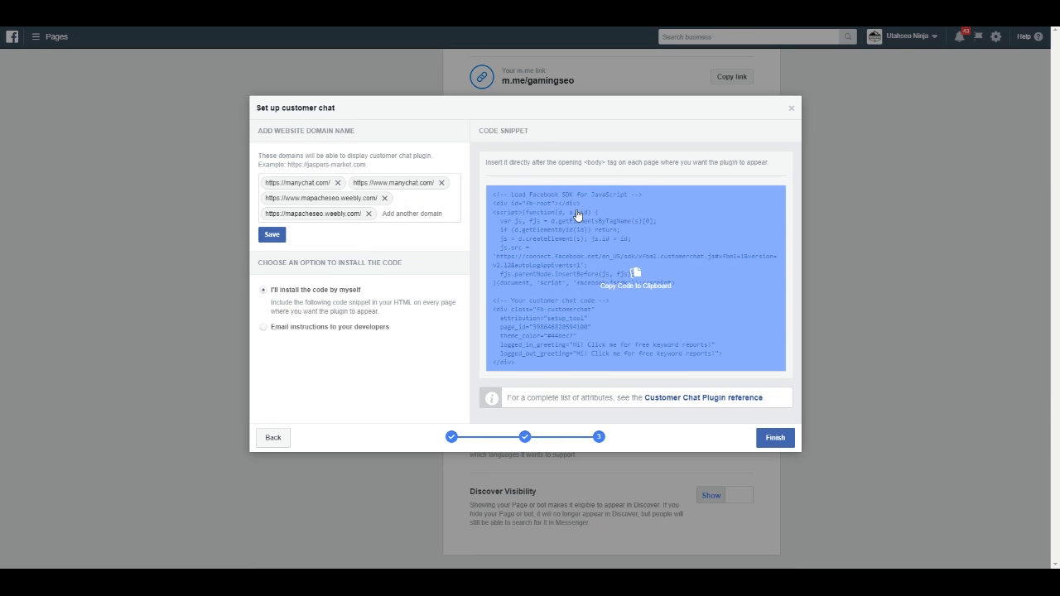
click(579, 313)
click(409, 10)
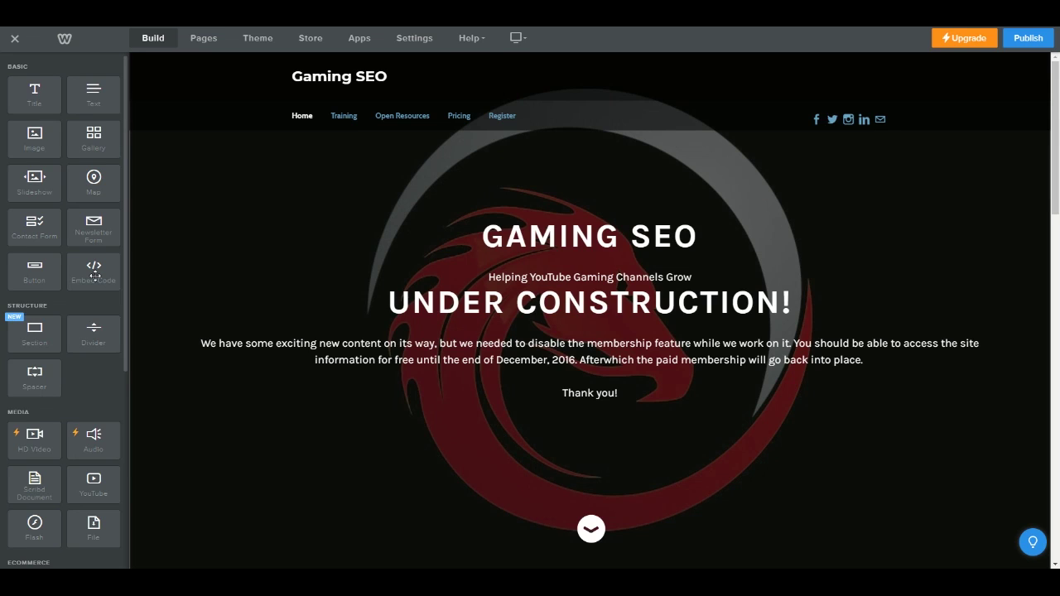
Try embedding the copied chat snippet as custom HTML above the GAMING SEO heading, and delete that element again.
drag(95, 275, 597, 239)
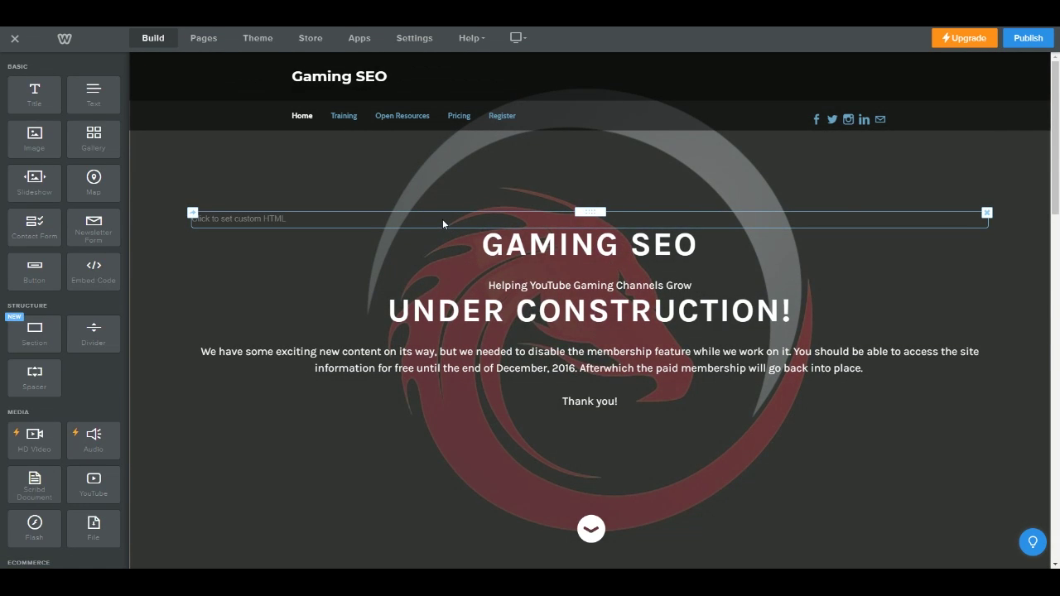
click(442, 220)
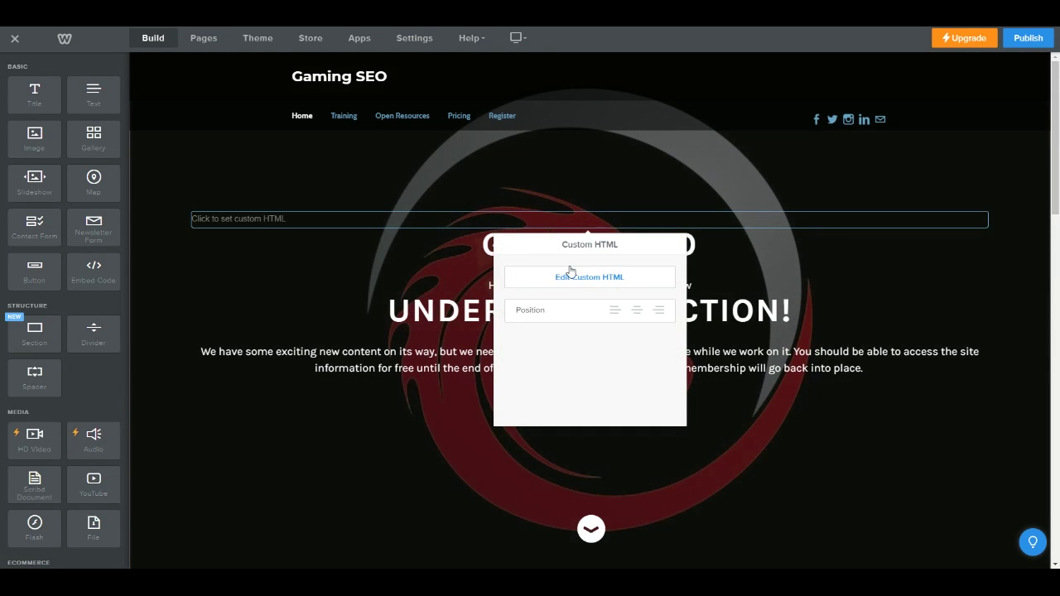
click(584, 276)
key(ctrl+v)
click(490, 318)
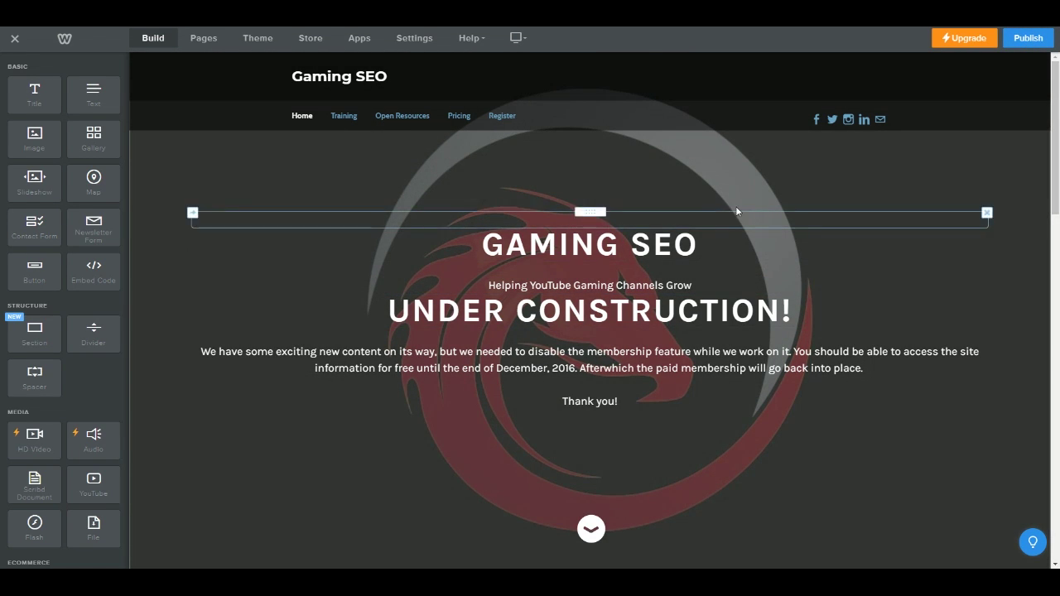
click(986, 215)
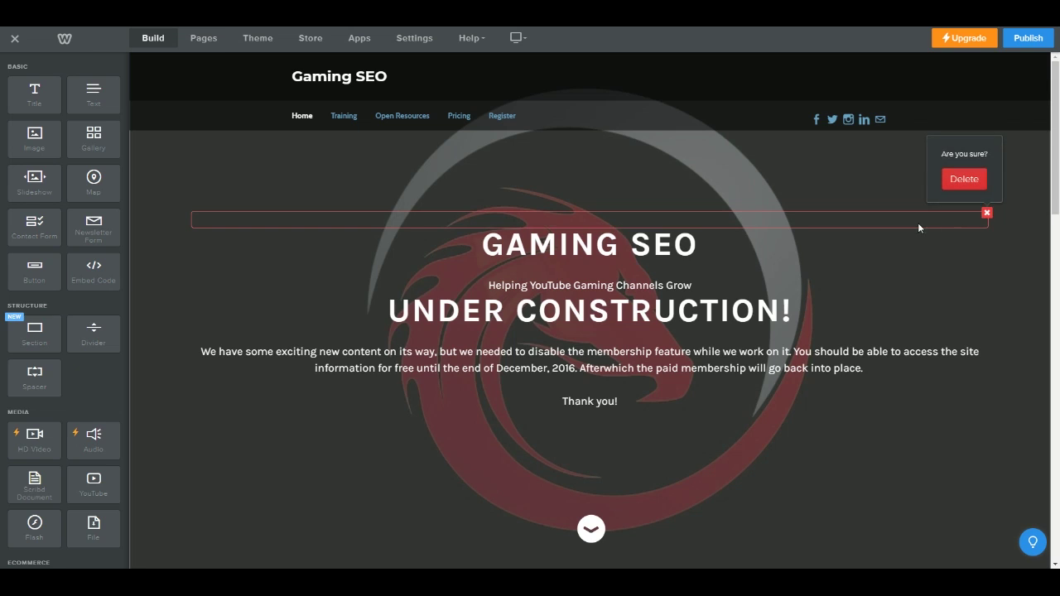
click(961, 177)
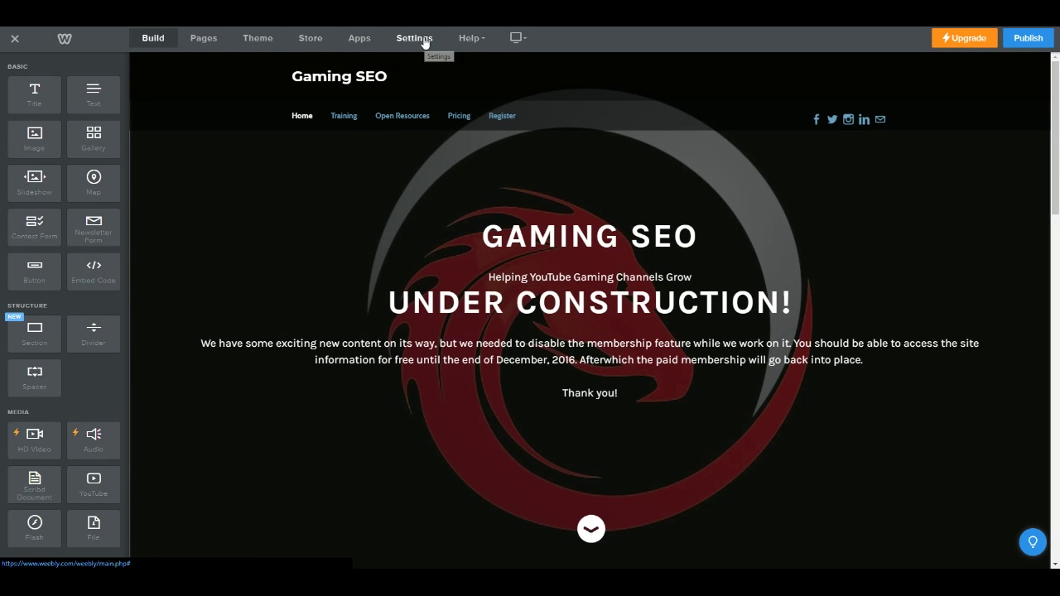
Open the site's SEO settings, save them with the existing header code and publish the website.
click(424, 43)
click(66, 141)
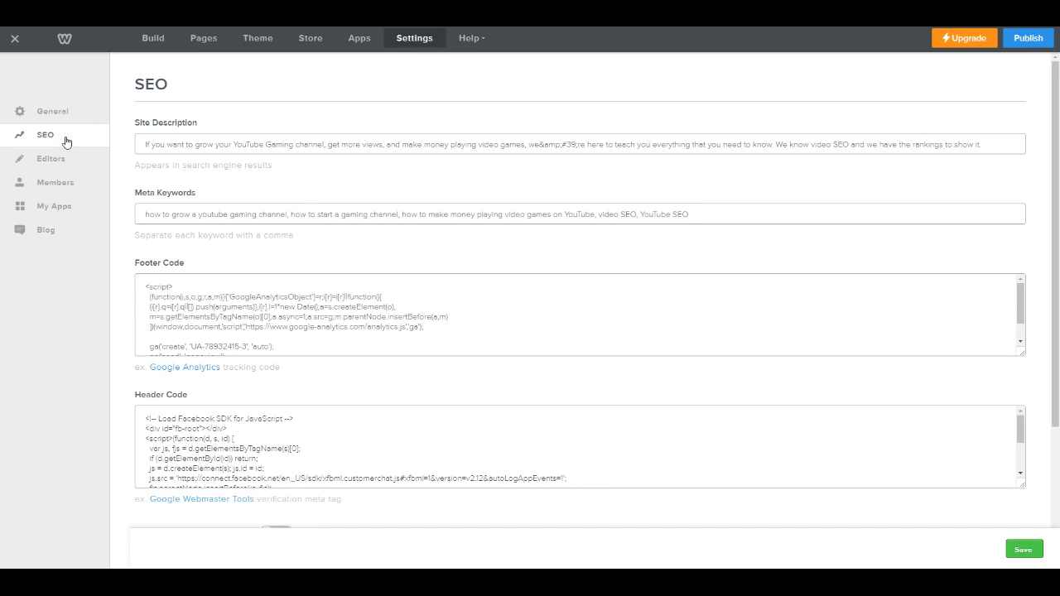
scroll(212, 444, down, 5)
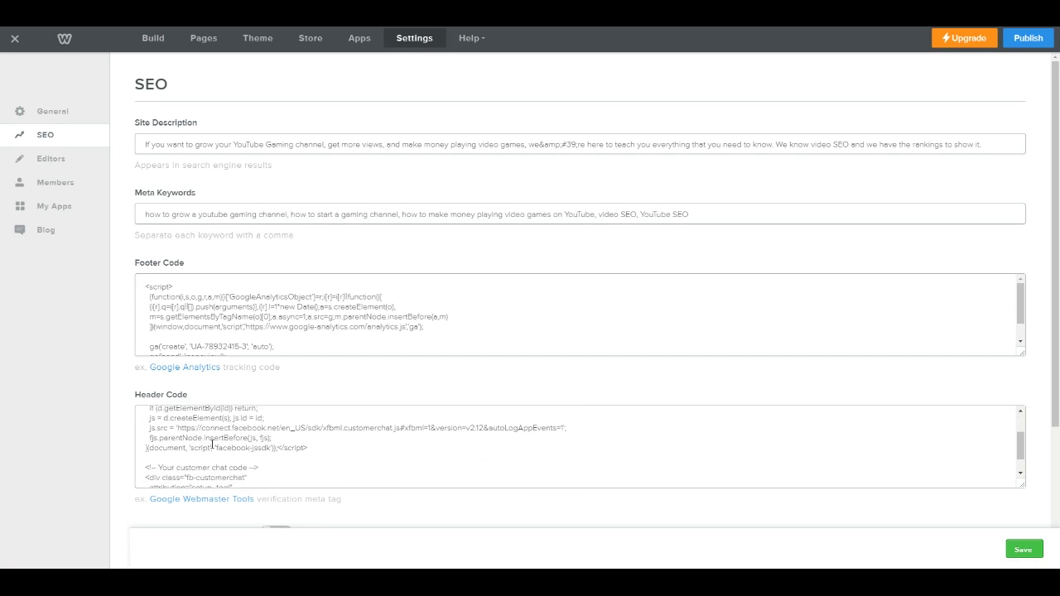
click(1032, 558)
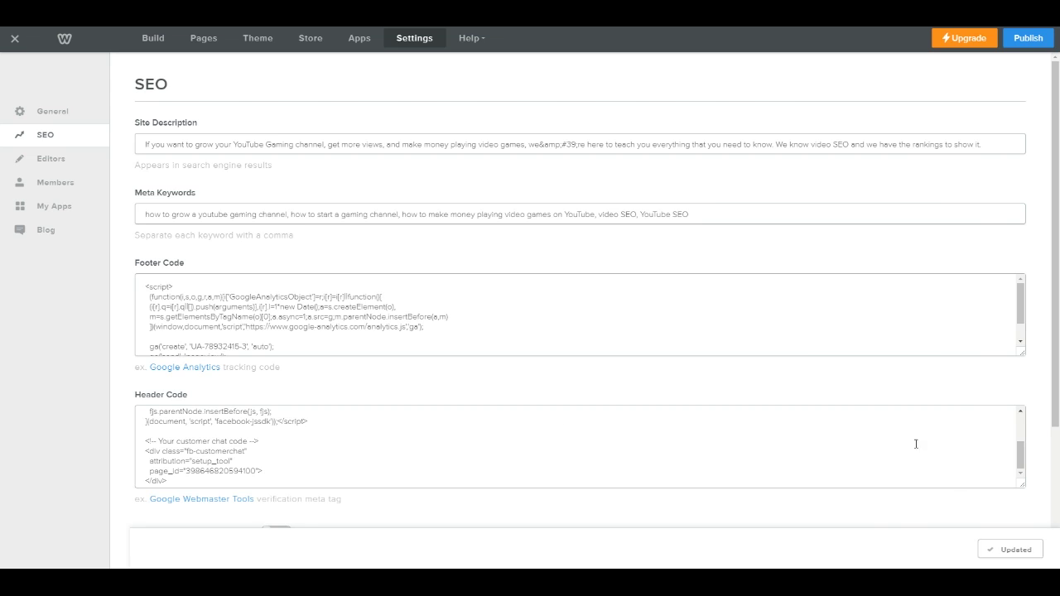
click(1034, 40)
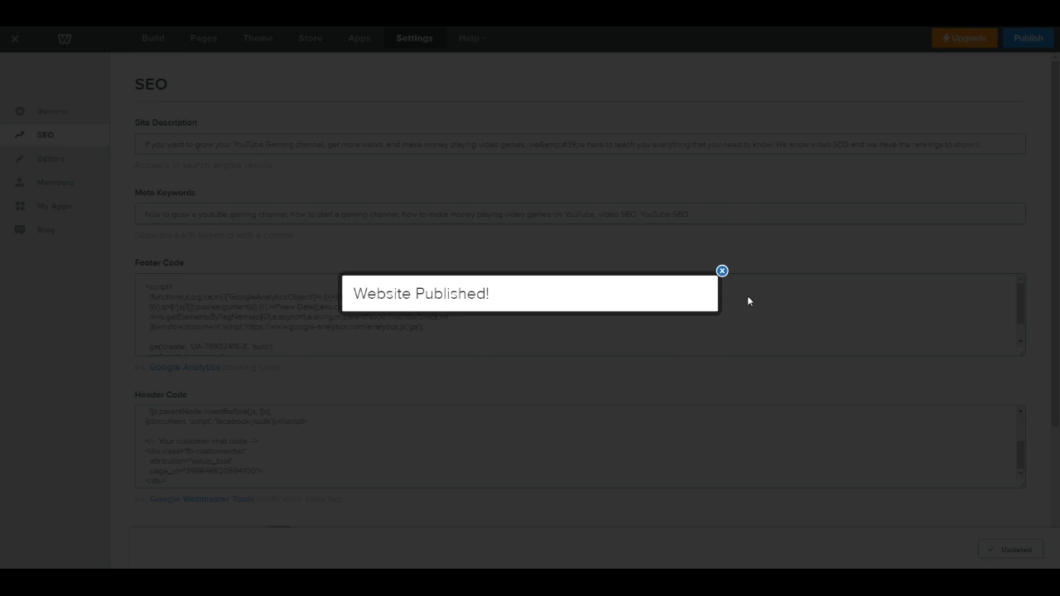
click(721, 272)
Replace the Header Code with the copied customer chat snippet, save the settings and publish the website again.
key(ctrl+a)
key(ctrl+v)
click(1005, 548)
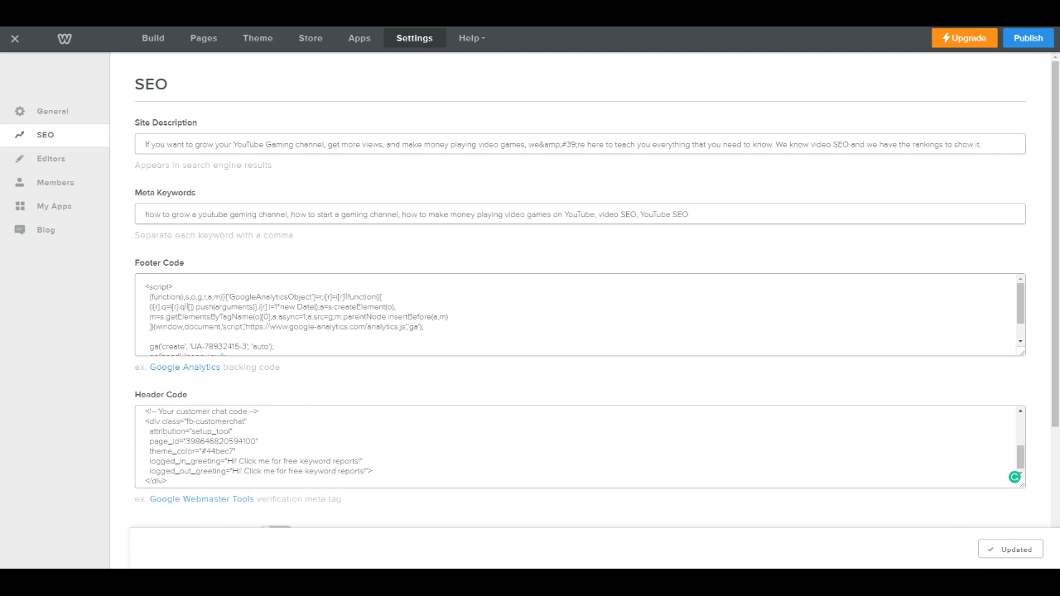
click(1024, 40)
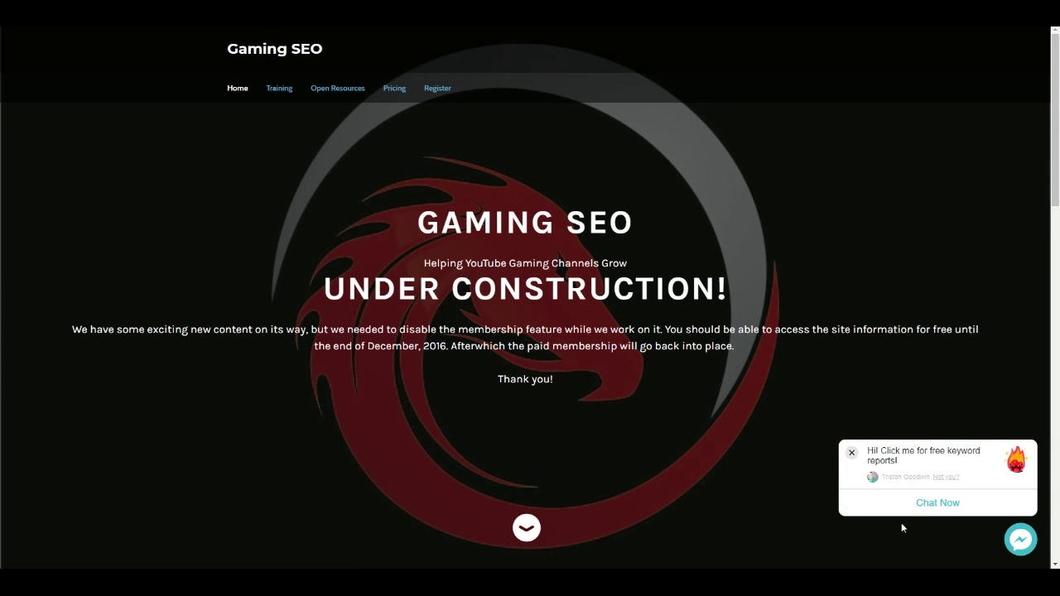
Start a chat from the Messenger widget on the published Gaming SEO site, continuing with the signed-in Facebook account.
click(932, 503)
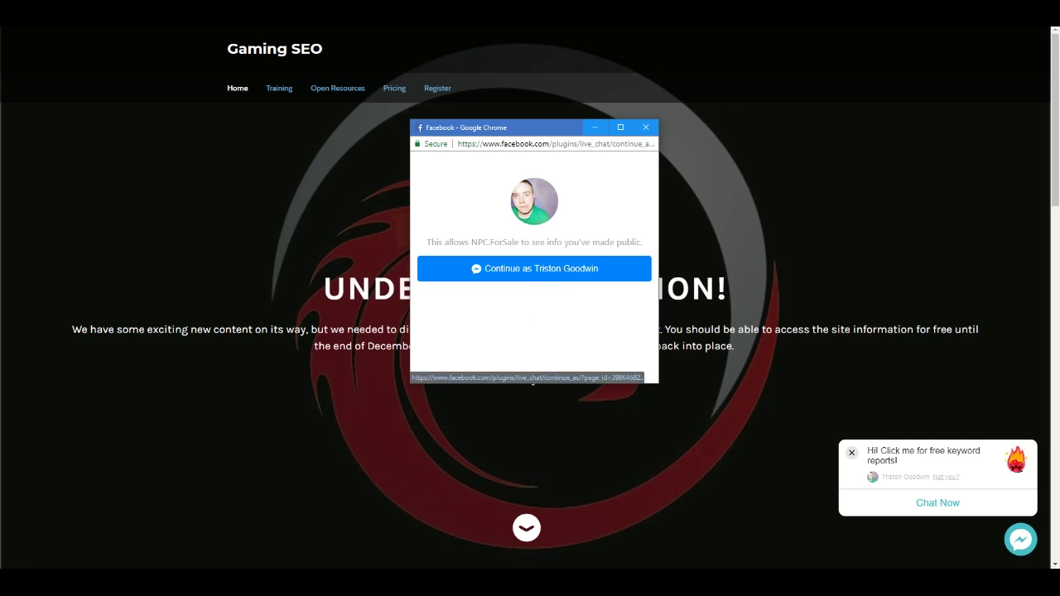
click(562, 277)
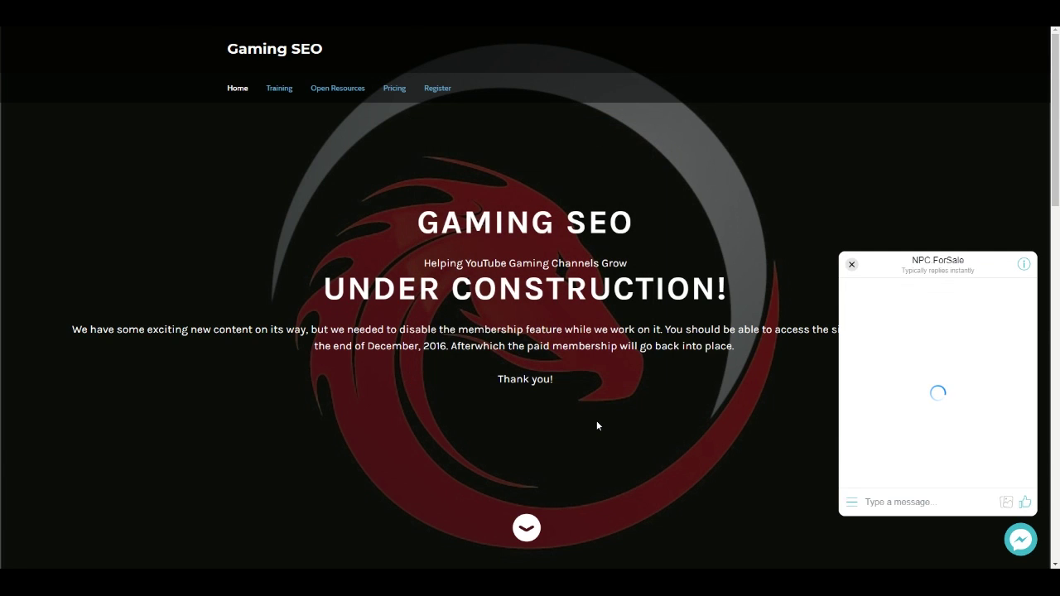
click(853, 502)
click(937, 403)
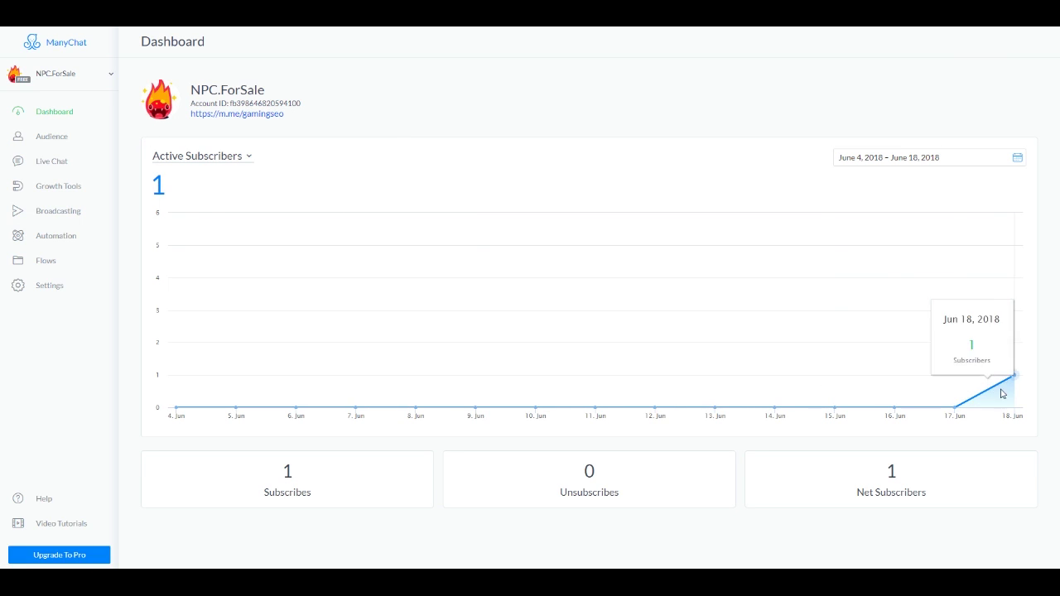
Examine the subscriber's profile in the ManyChat Audience list and close it.
click(57, 140)
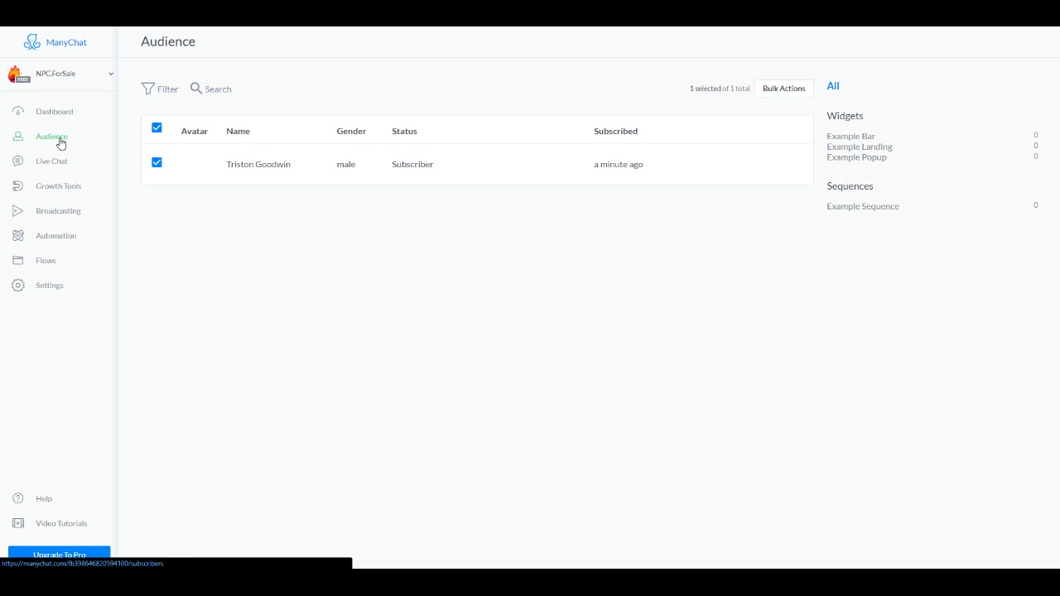
click(232, 177)
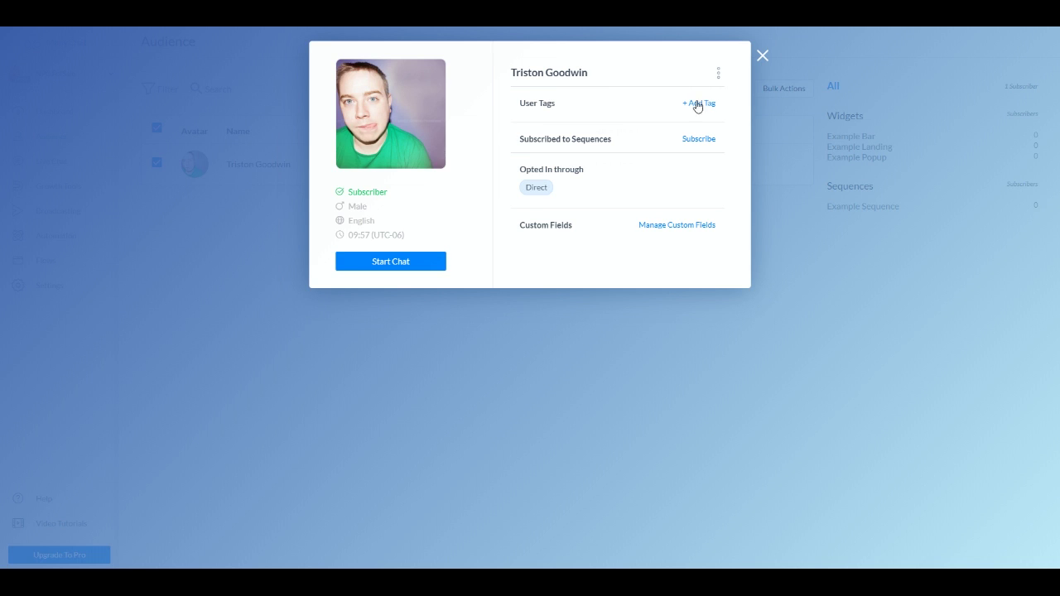
click(762, 55)
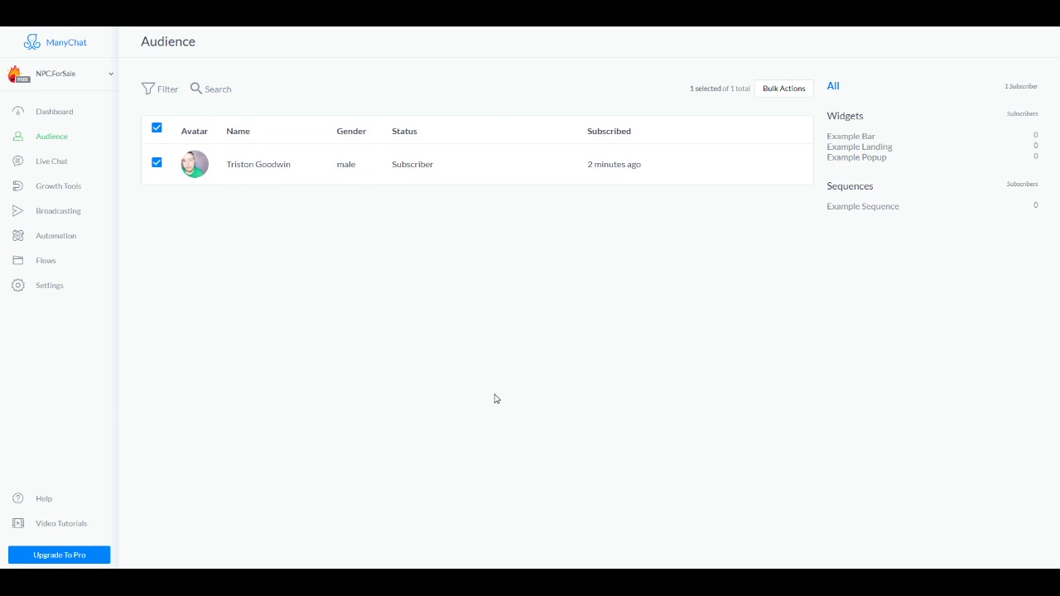